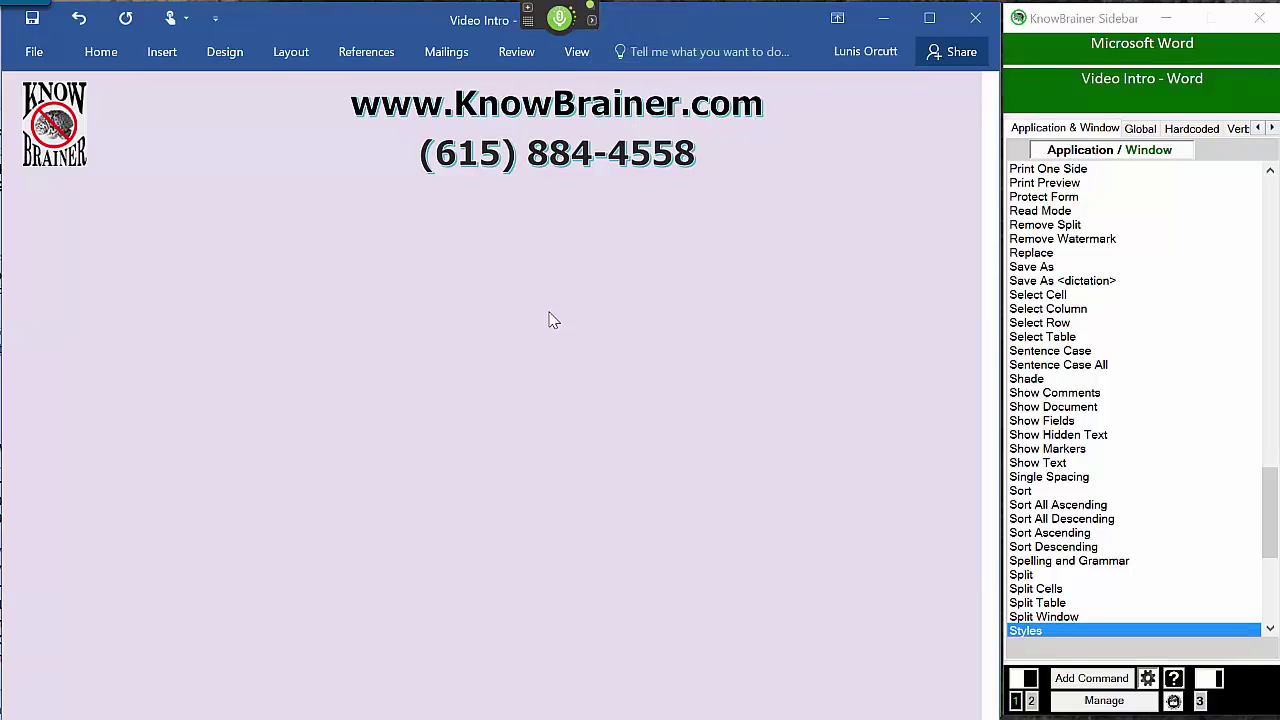
# - Write the title text "The following is brought to by KnowBrainer Professional, Dragon Professional and the Windows 10 Alarms & Clock Utility"
pyautogui.write('The following is brought to by KnowBrainer Professional Dragon Professional and the Windows 10')
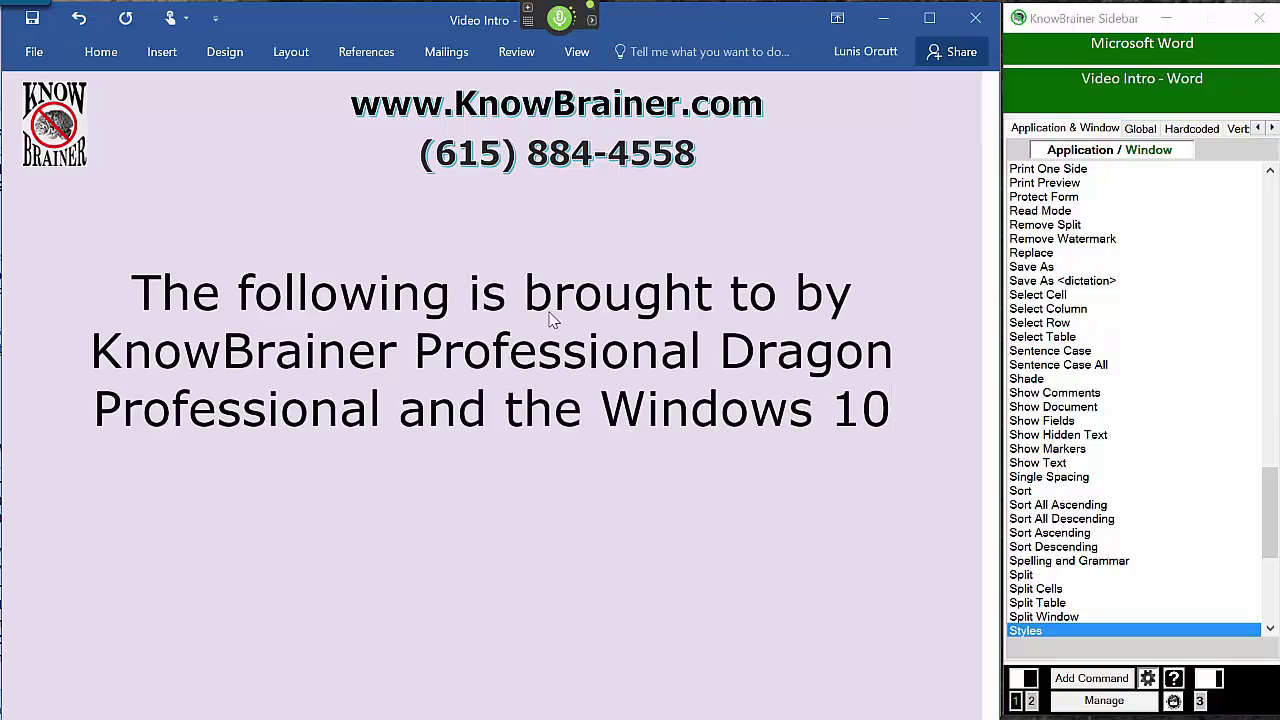
pyautogui.write(' alarms & clock utility')
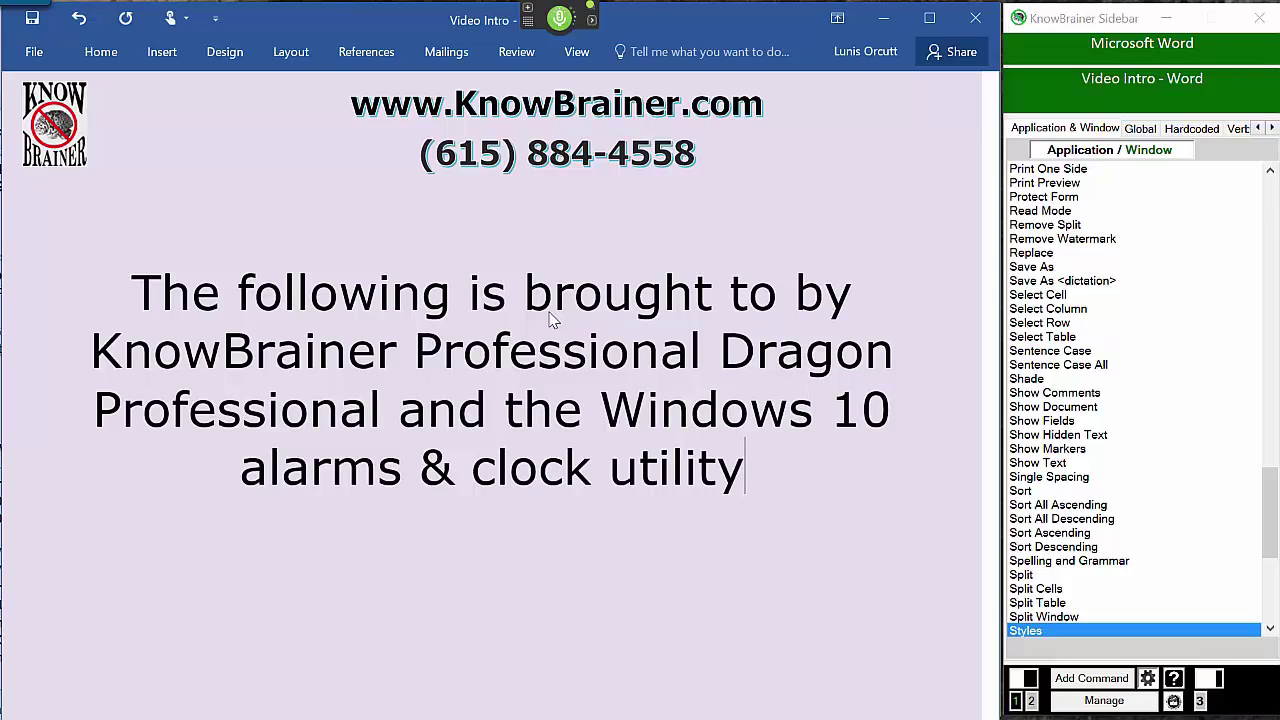
pyautogui.write('Alarms & Clock Utility')
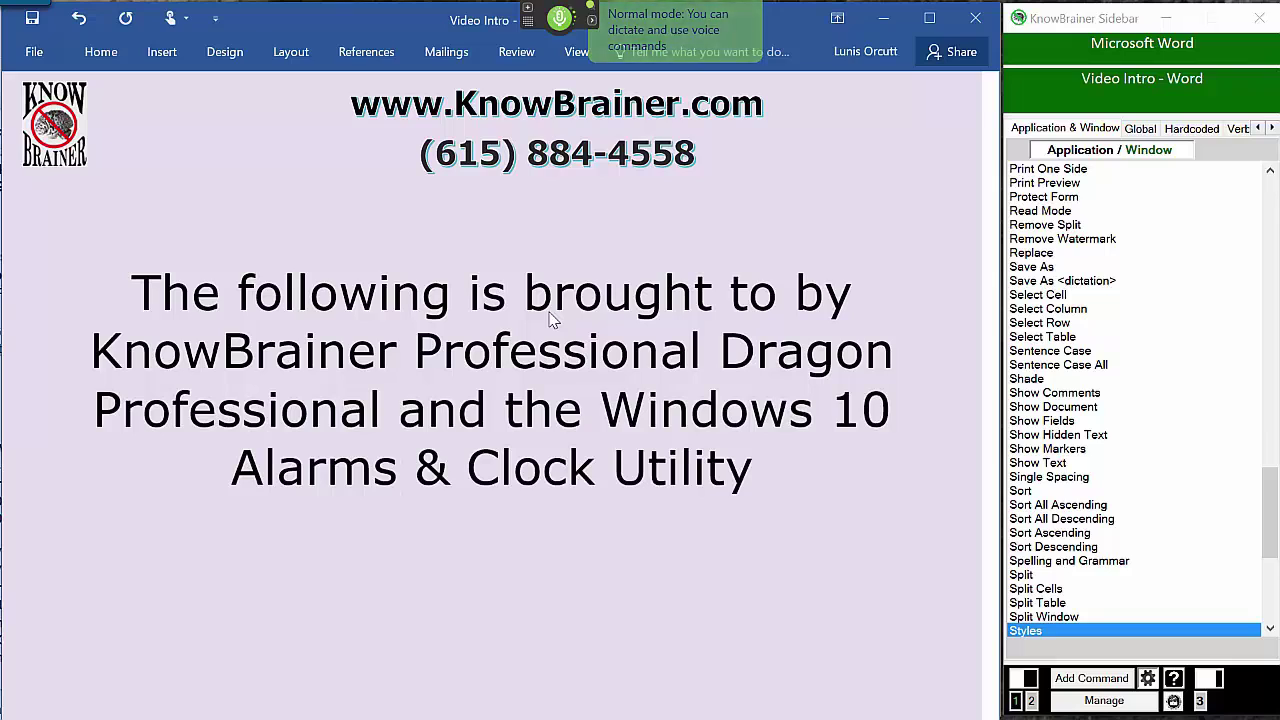
pyautogui.press('Right')
pyautogui.write(',')
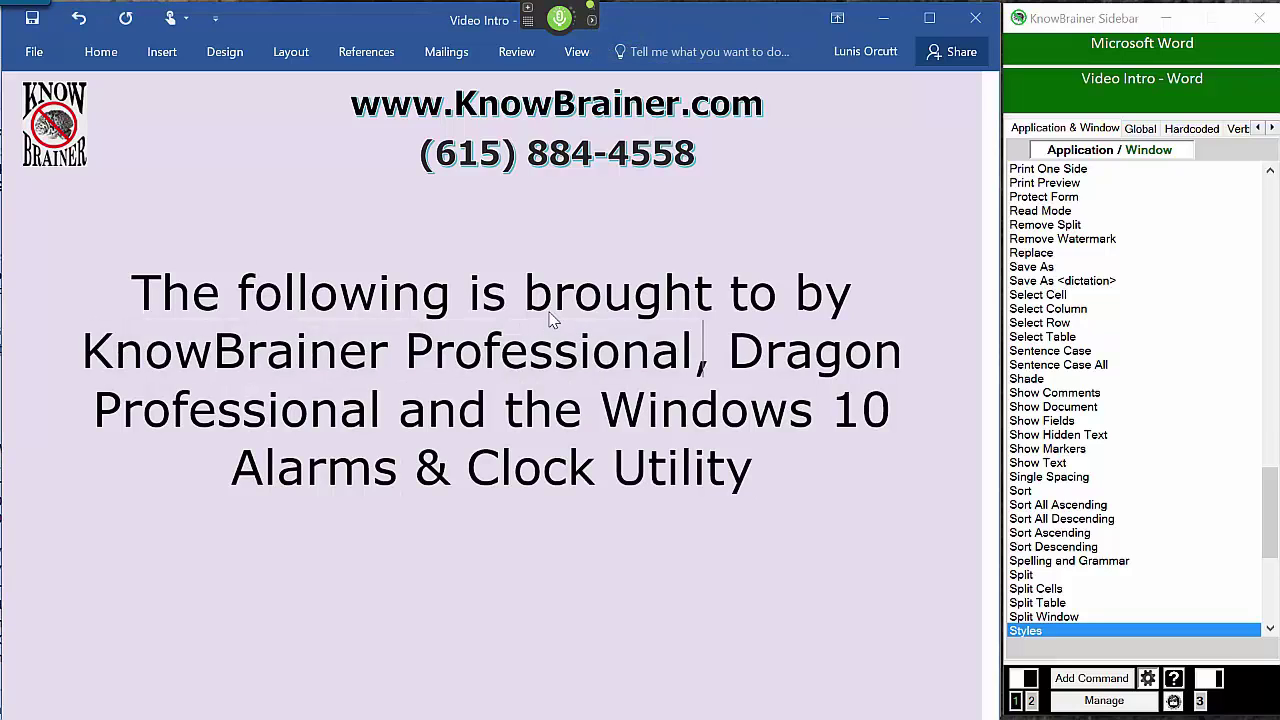
pyautogui.hotkey('ctrl', 'End')
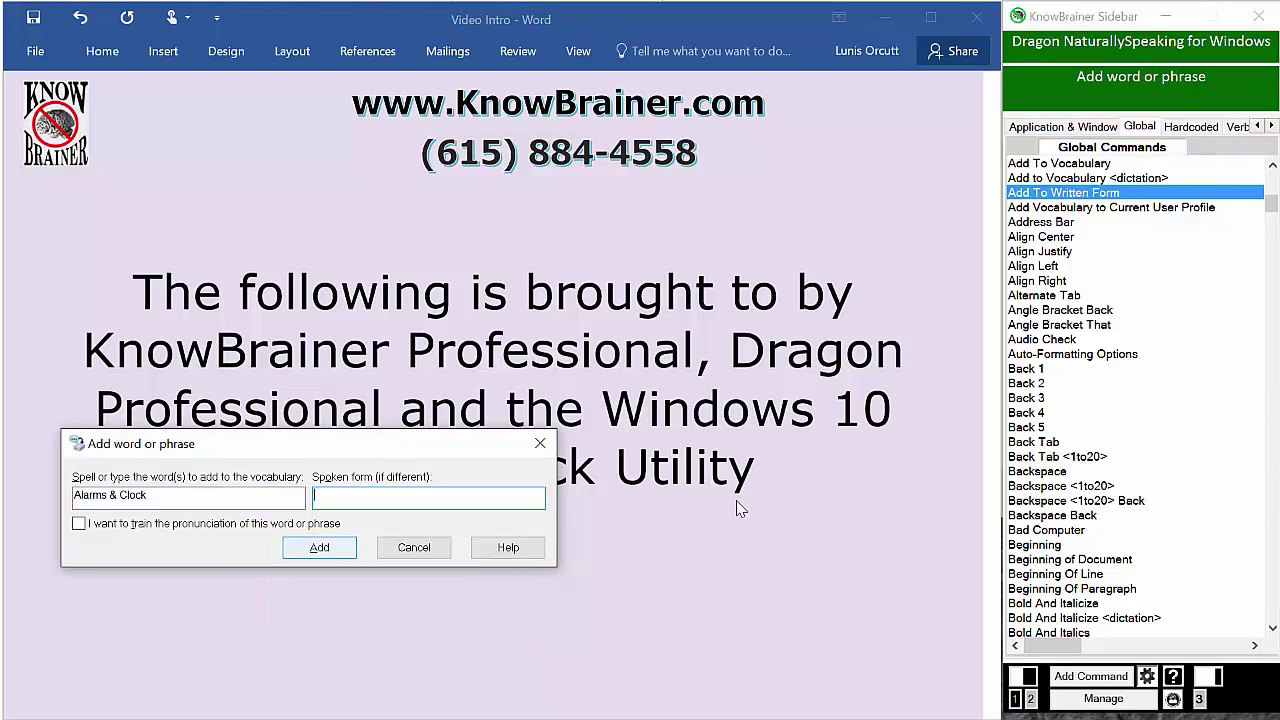
# - Add "Alarms & Clock" to the Dragon vocabulary with the spoken form "alarms and clock"
pyautogui.write('alarms and clock')
pyautogui.press('Return')
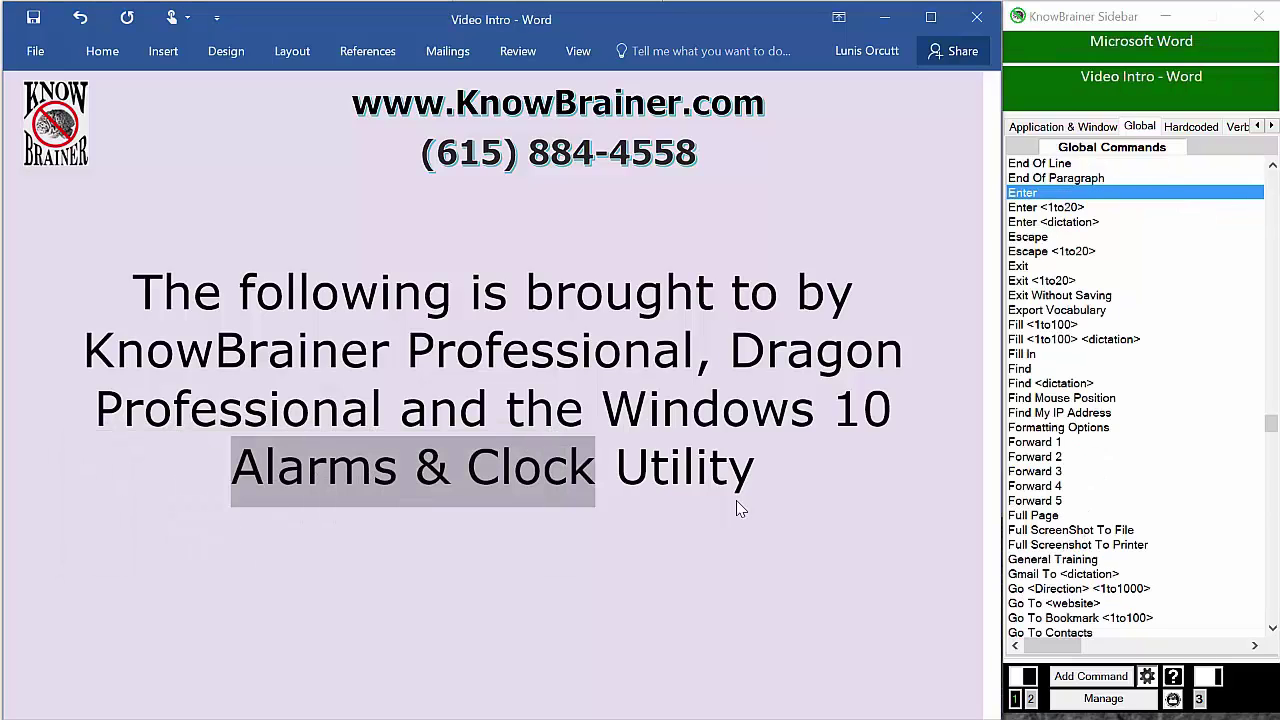
pyautogui.press('Delete')
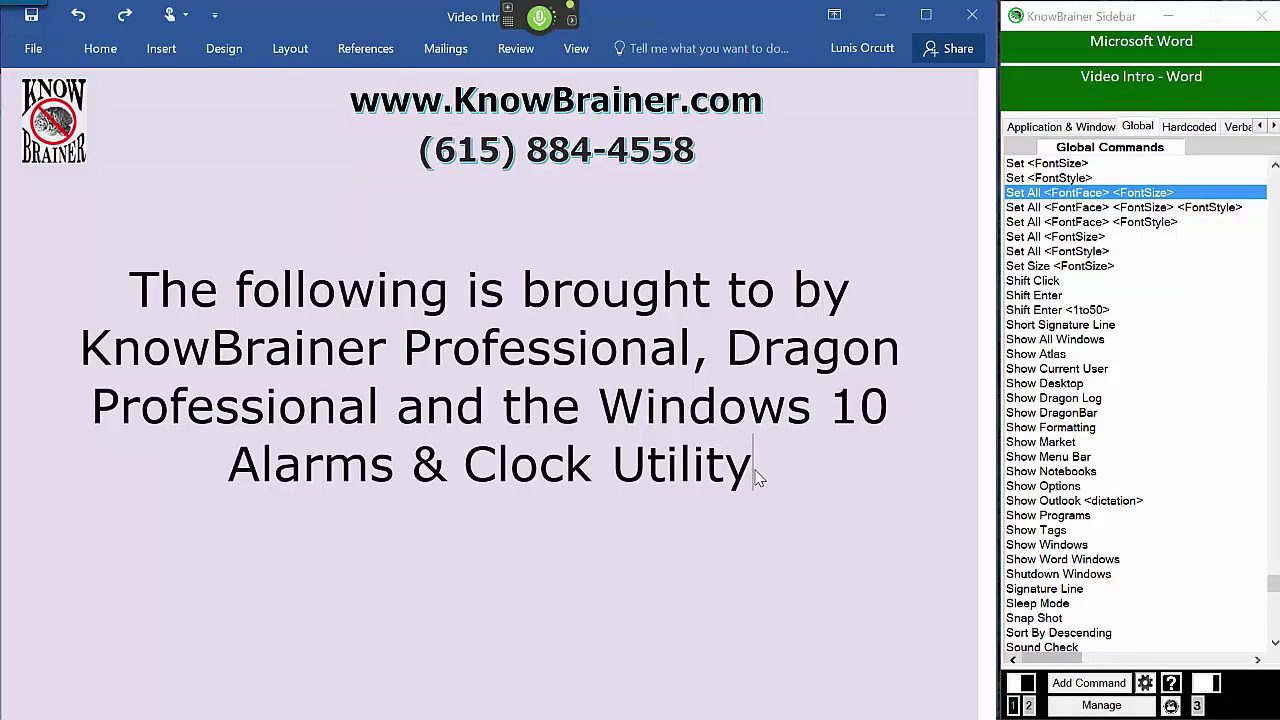
# - Replace the page text with two sentences introducing KnowBrainer's VerbalBasic automatic command writing technology and the Windows 10 Alarms & Clock demonstration
pyautogui.hotkey('ctrl', 'a')
pyautogui.press('Delete')
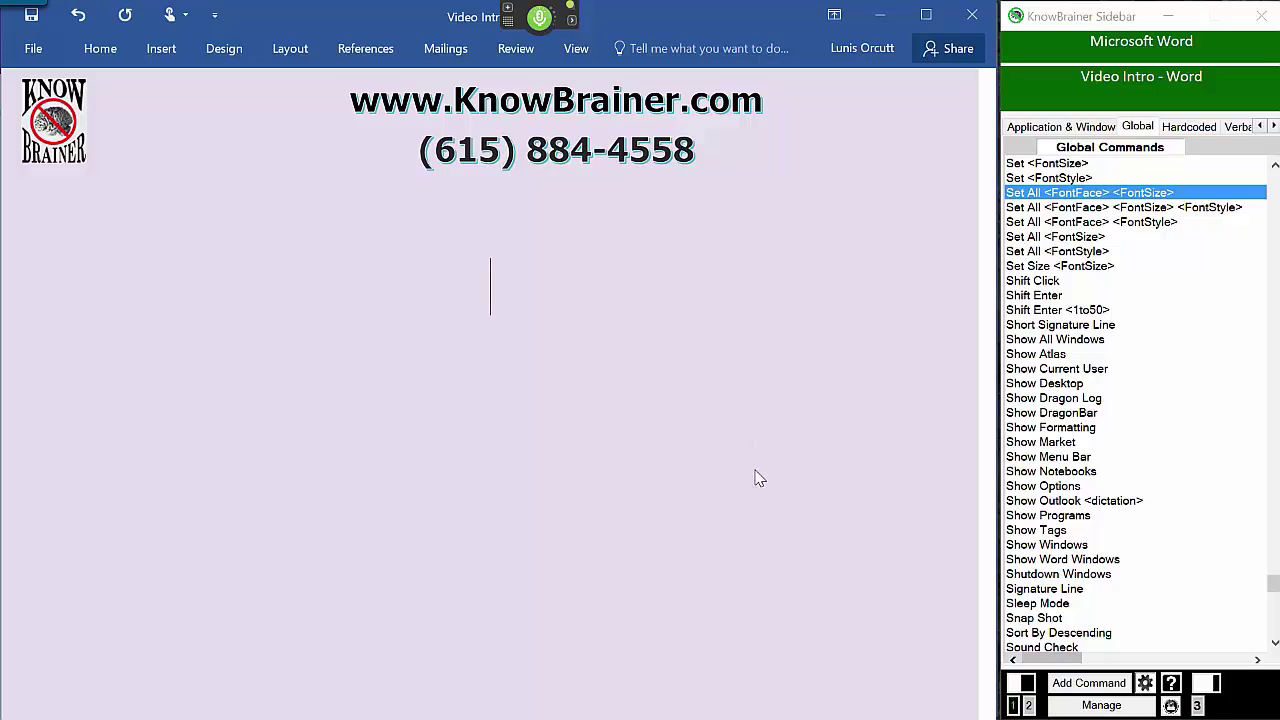
pyautogui.write("This video will demonstrate 2 variations of KnowBrainer's VerbalBasic automatic command writing technology.")
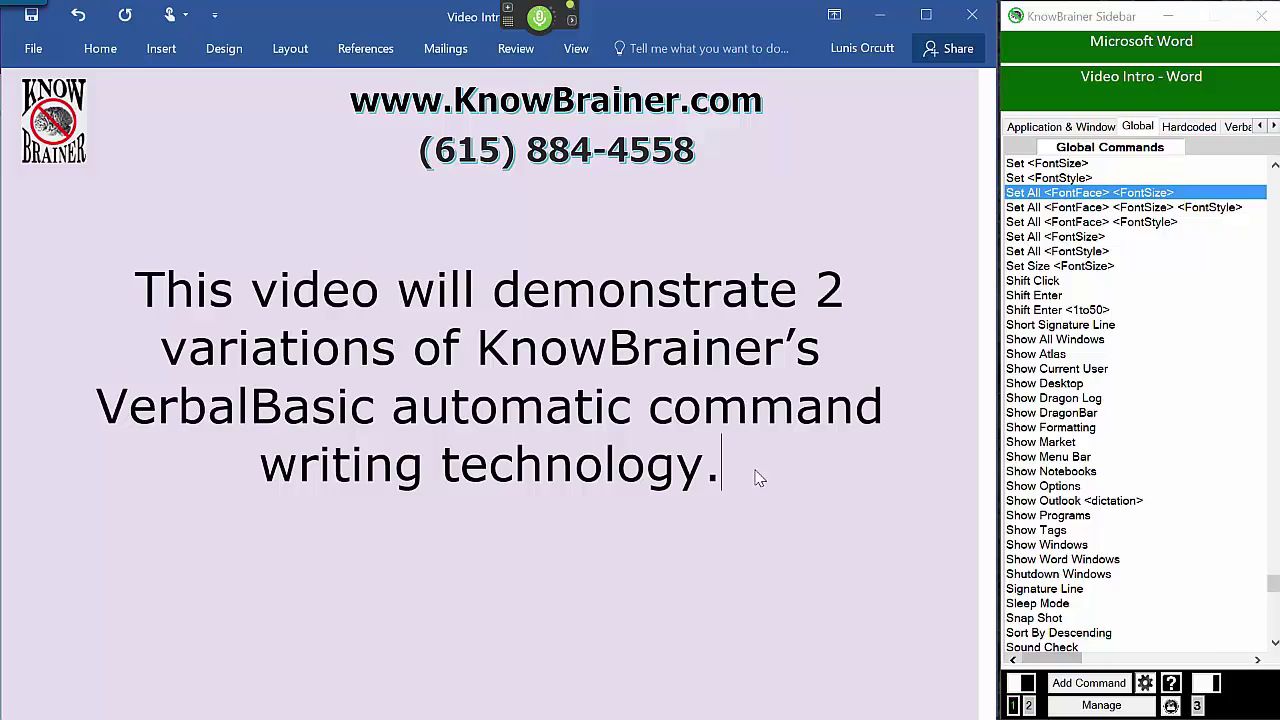
pyautogui.write('We are using the Windows 10 Alarms & Clock utility for this demonstration because it has no menus or hotkeys.')
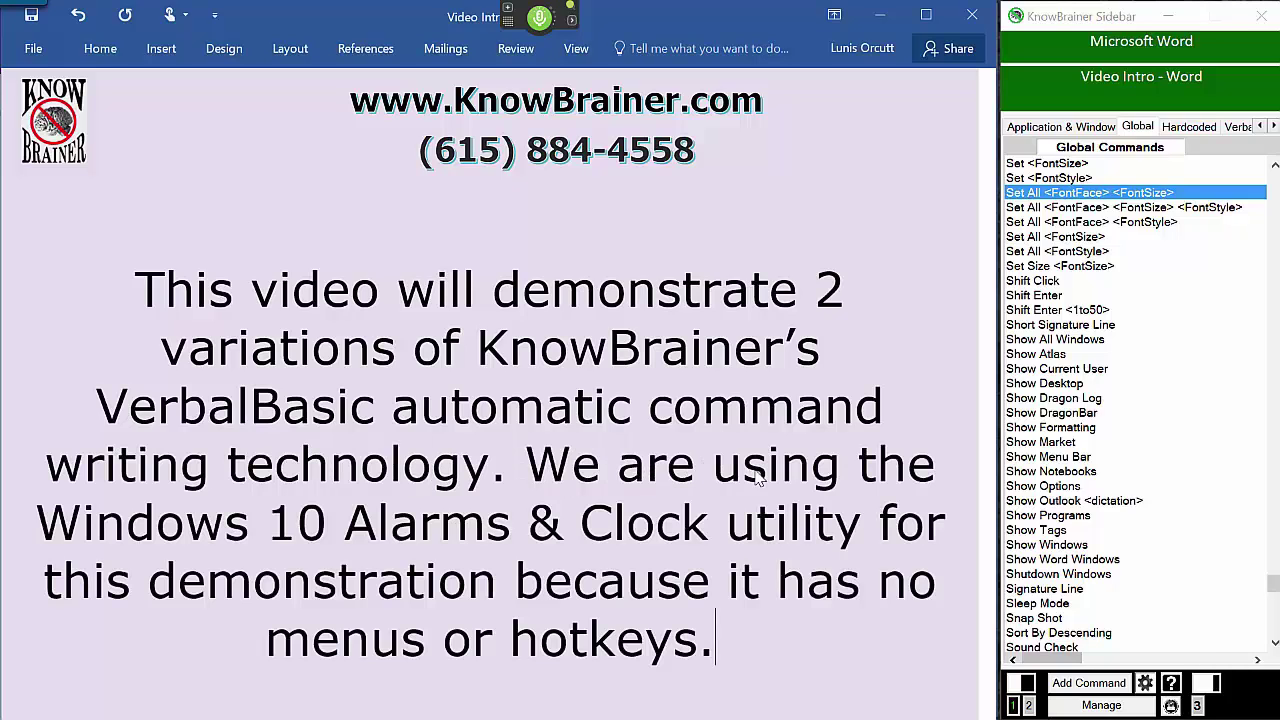
# - Left-align the introductory paragraph and set off the phrase "for this demonstration" with commas
pyautogui.hotkey('ctrl', 'l')
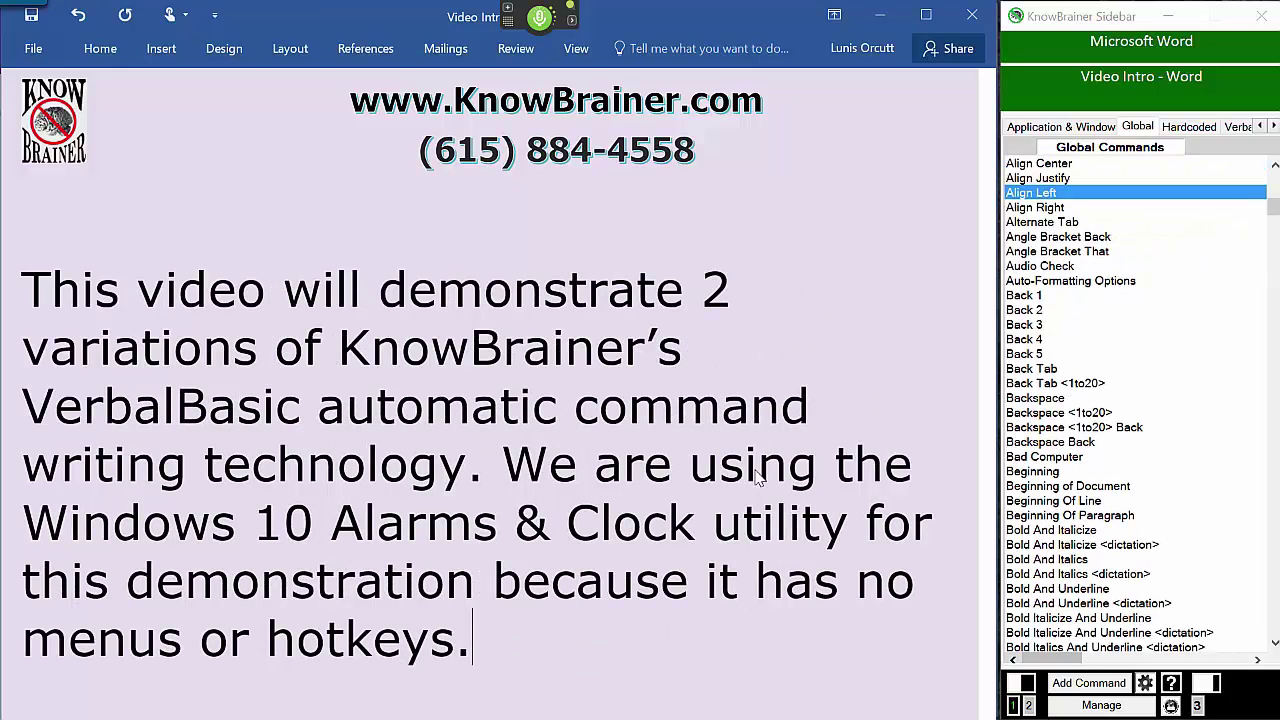
pyautogui.hotkey('ctrl', 'shift', 'Left')
pyautogui.hotkey('ctrl', 'shift', 'Left')
pyautogui.hotkey('ctrl', 'shift', 'Left')
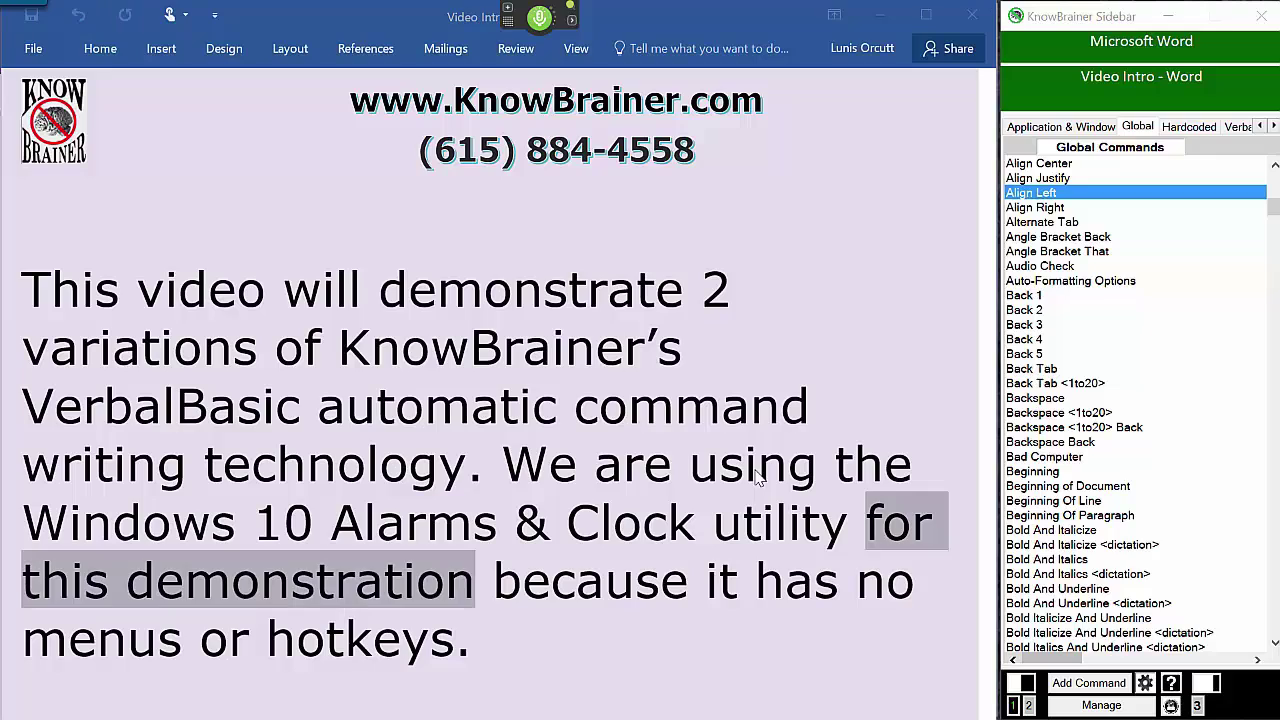
pyautogui.write(', for this demonstration')
pyautogui.write(',')
pyautogui.hotkey('ctrl', 'End')
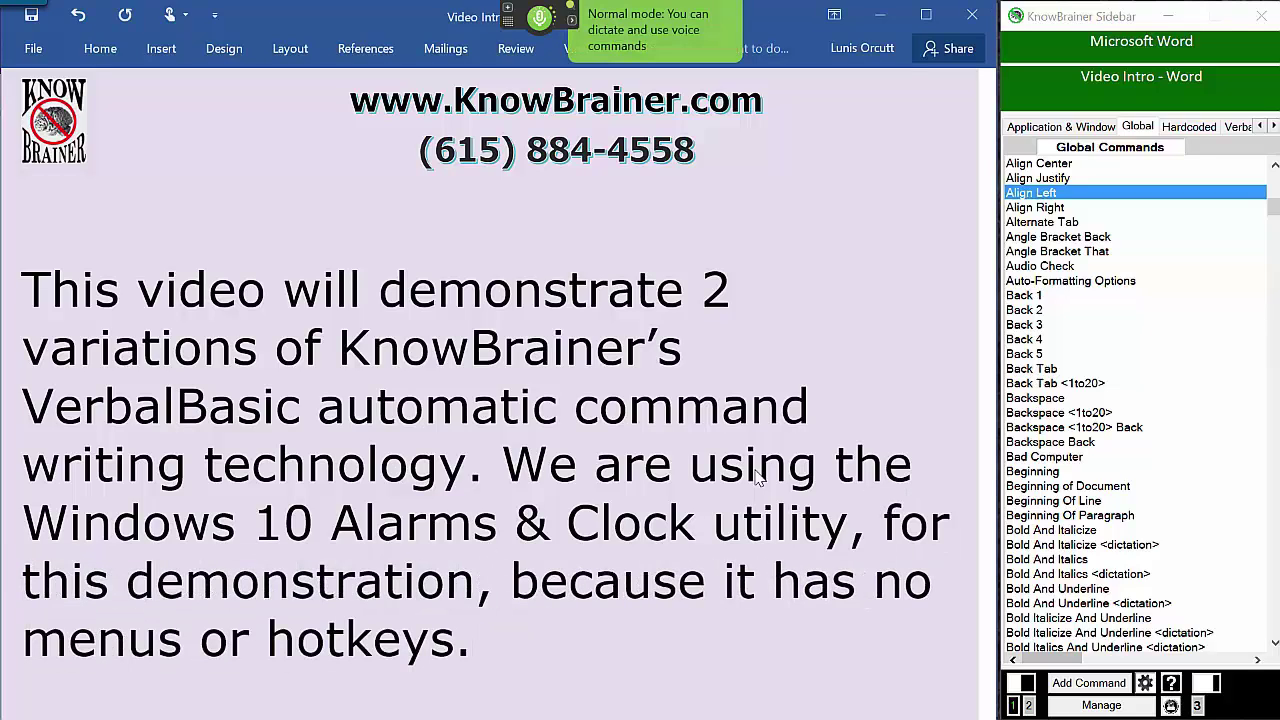
# - Apply a smaller serif font and add the paragraph "The Alarms & Clock utility can only be operated by using your mouse but that's about to change"
pyautogui.hotkey('ctrl', 'a')
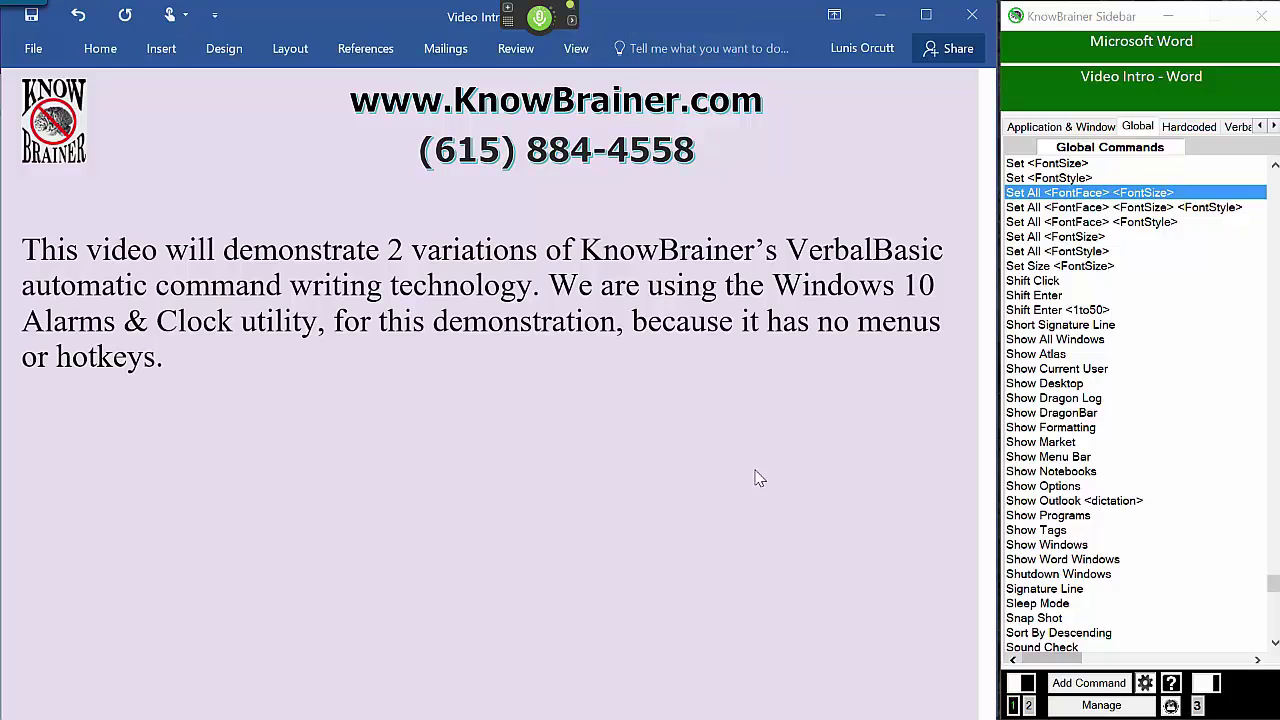
pyautogui.press('Return')
pyautogui.press('Return')
pyautogui.write("The Alarms & Clock utility can only be operated by using your mouse but that's about to change")
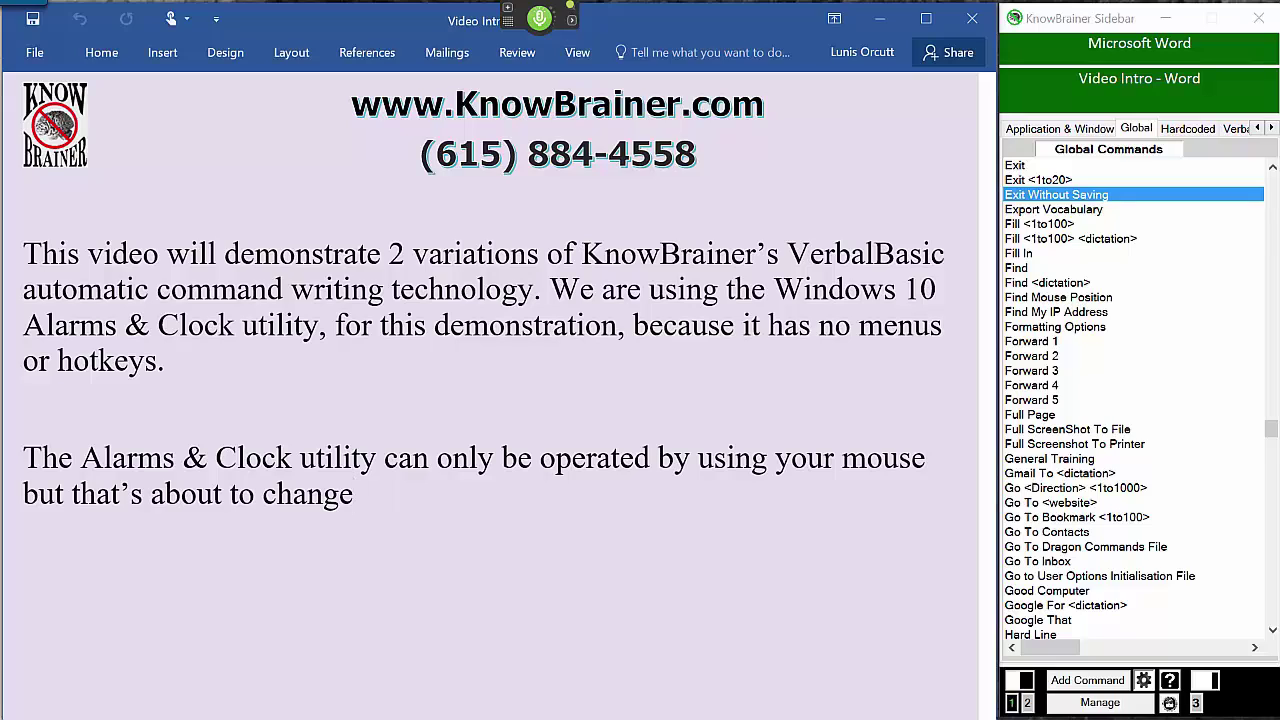
# - Switch to Alarms & Clock and turn the 7:00 AM Good morning alarm on and back off
pyautogui.write('*')
pyautogui.press('super+Down')
pyautogui.click(529, 695)
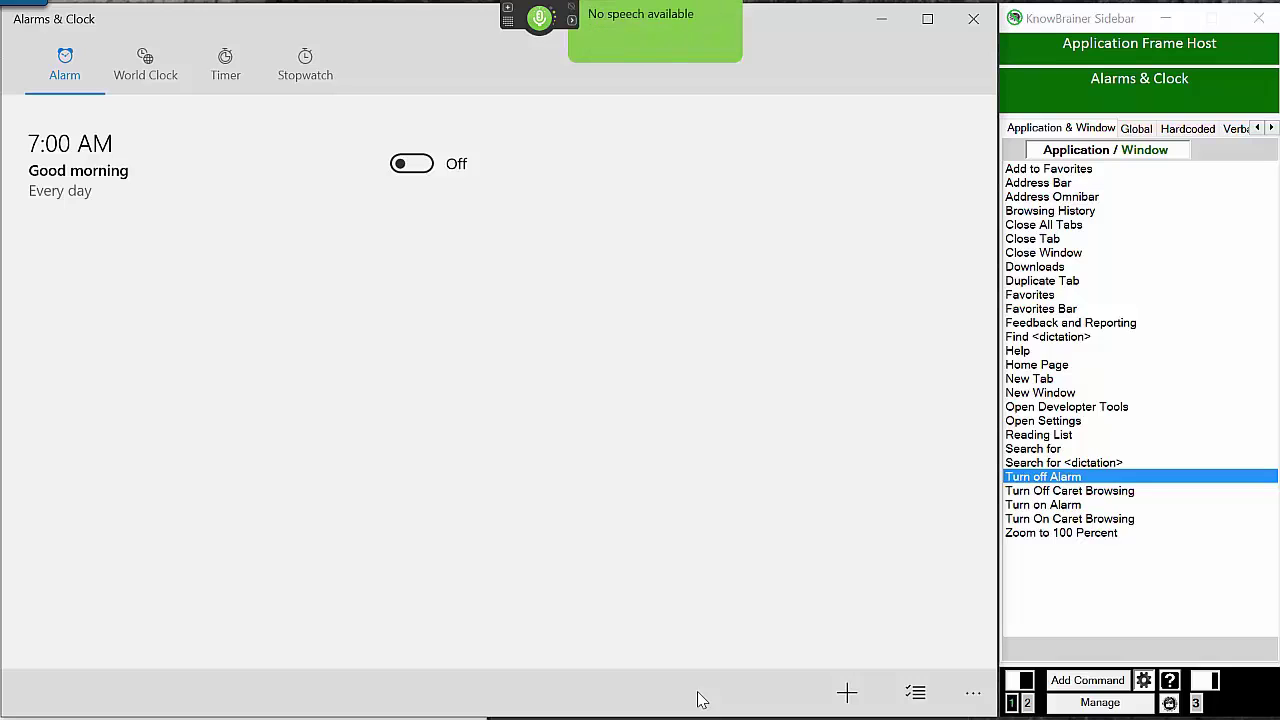
pyautogui.click(425, 166)
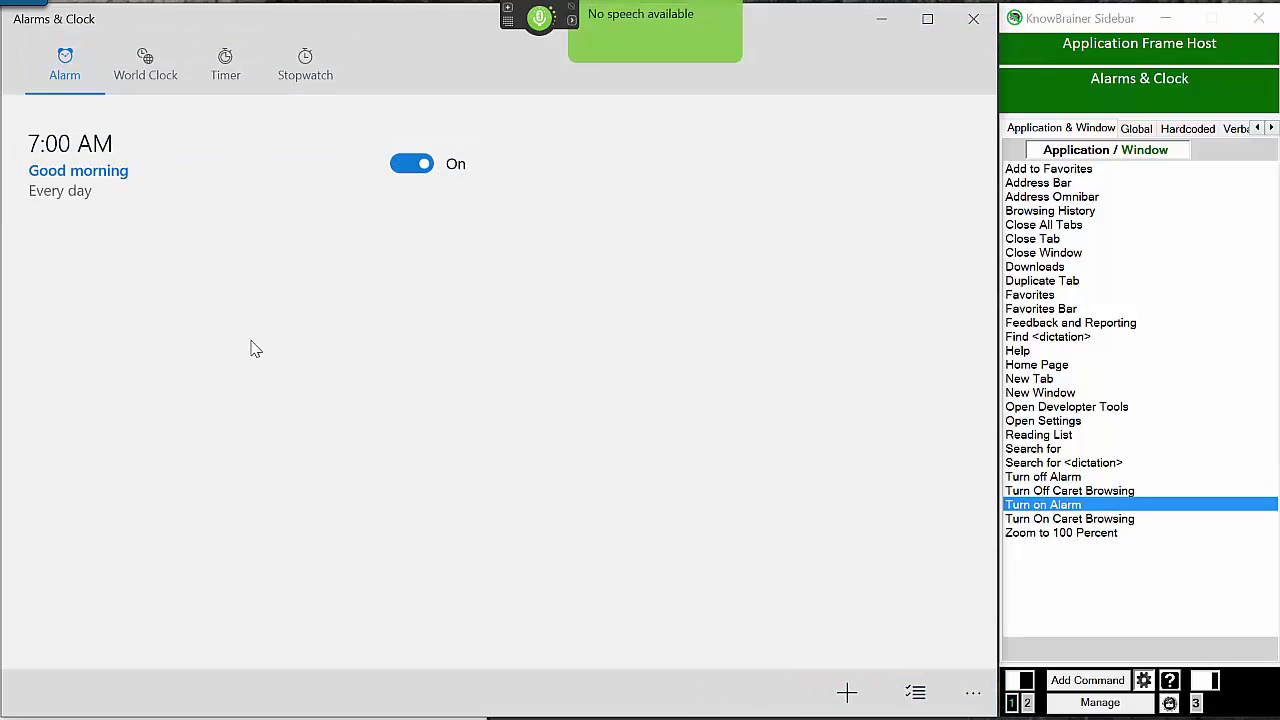
pyautogui.click(428, 167)
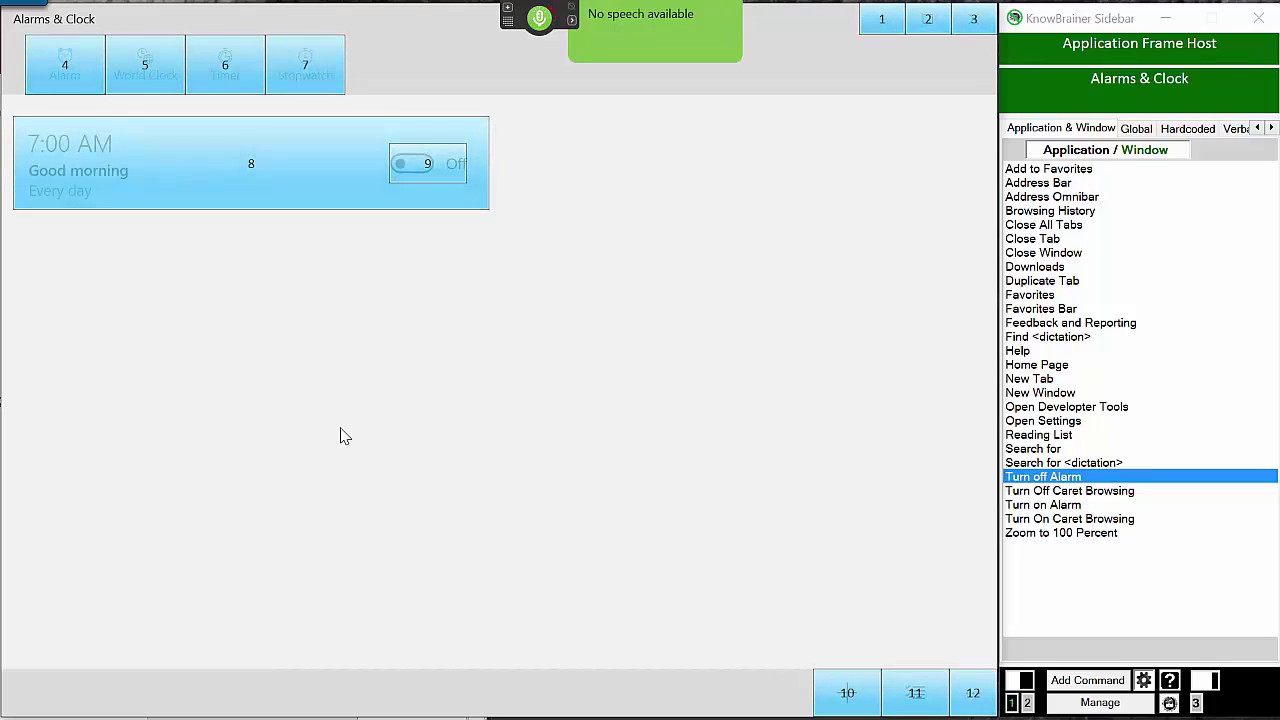
# - Open the Stopwatch through its overlay number 7 and start it with number 8
pyautogui.click(305, 62)
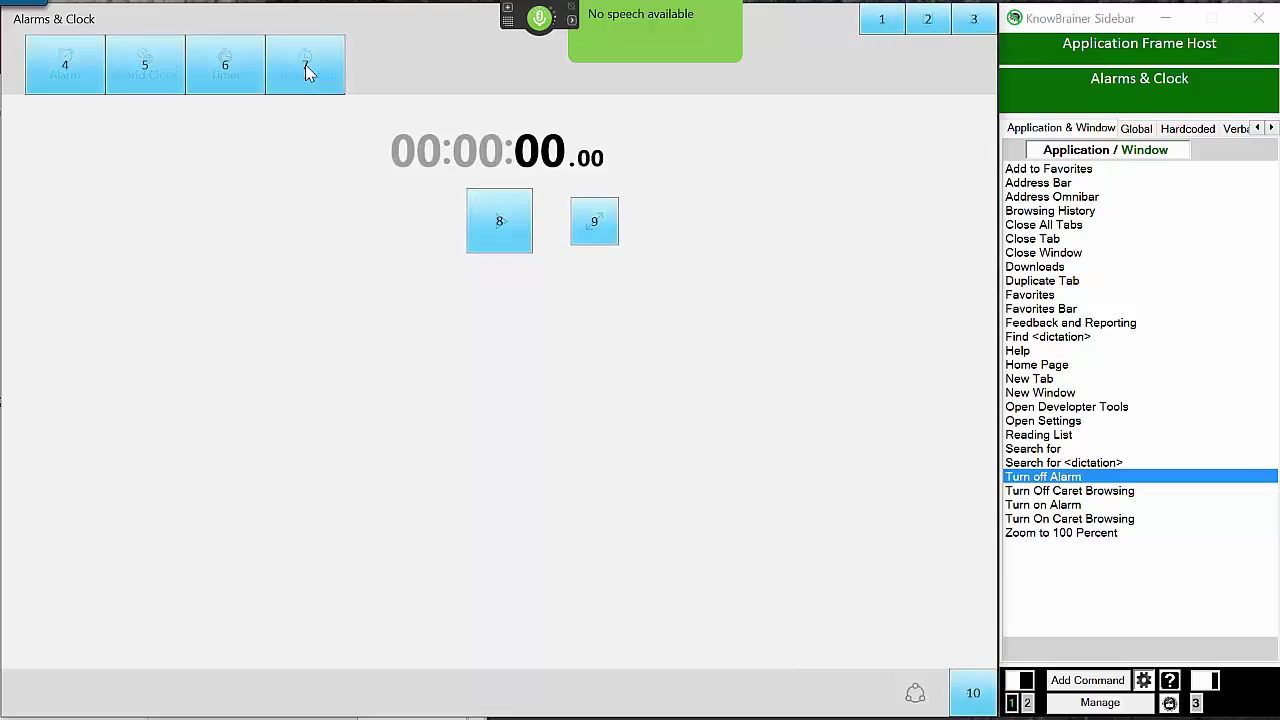
pyautogui.click(501, 226)
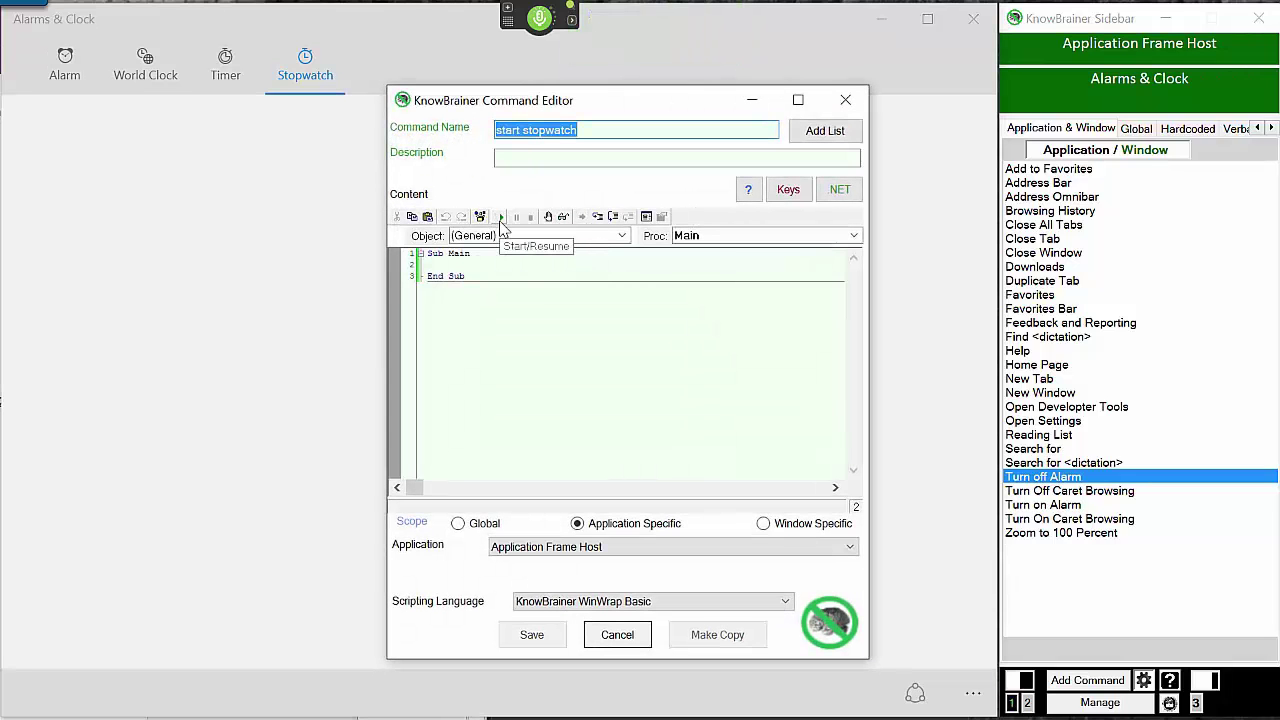
# - Name the new application-specific command Start Stopwatch and make DisplayNumbersAndClick 7 the first line of its script
pyautogui.write('Start Stopwatch')
pyautogui.hotkey('alt', 'c')
pyautogui.press('BackSpace')
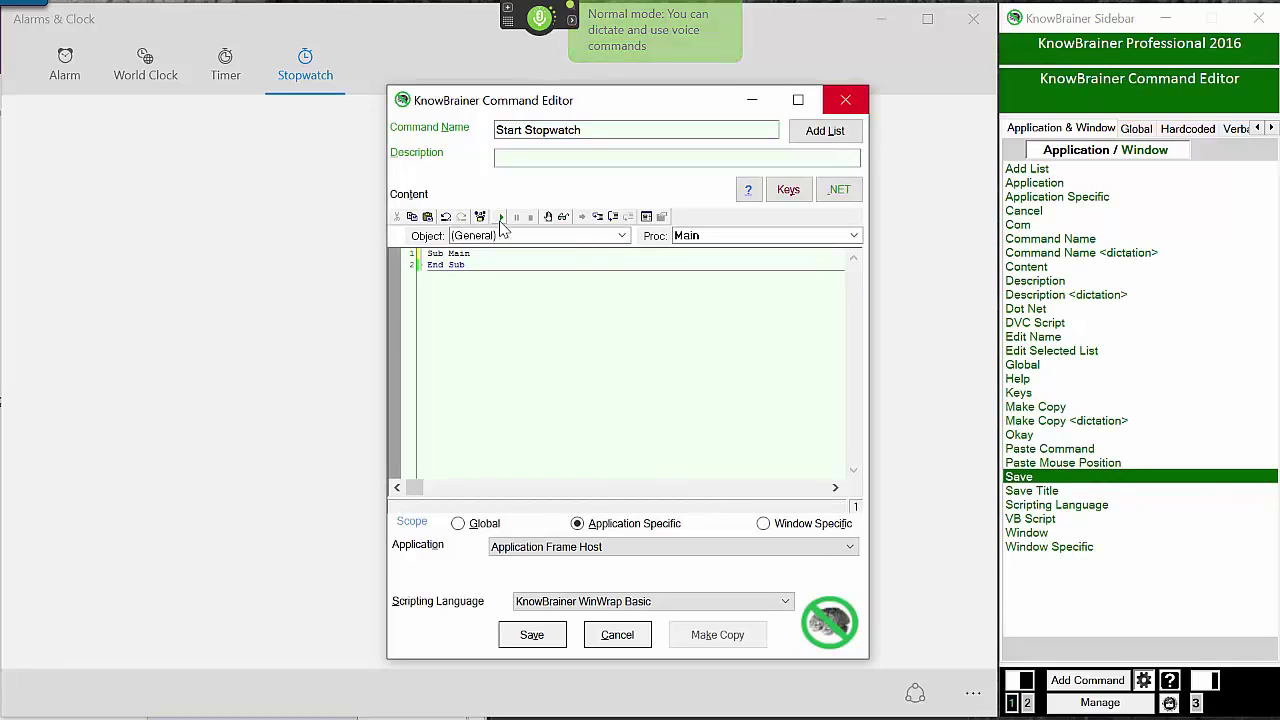
pyautogui.press('Return')
pyautogui.write('DisplayNumbersAndClick 7')
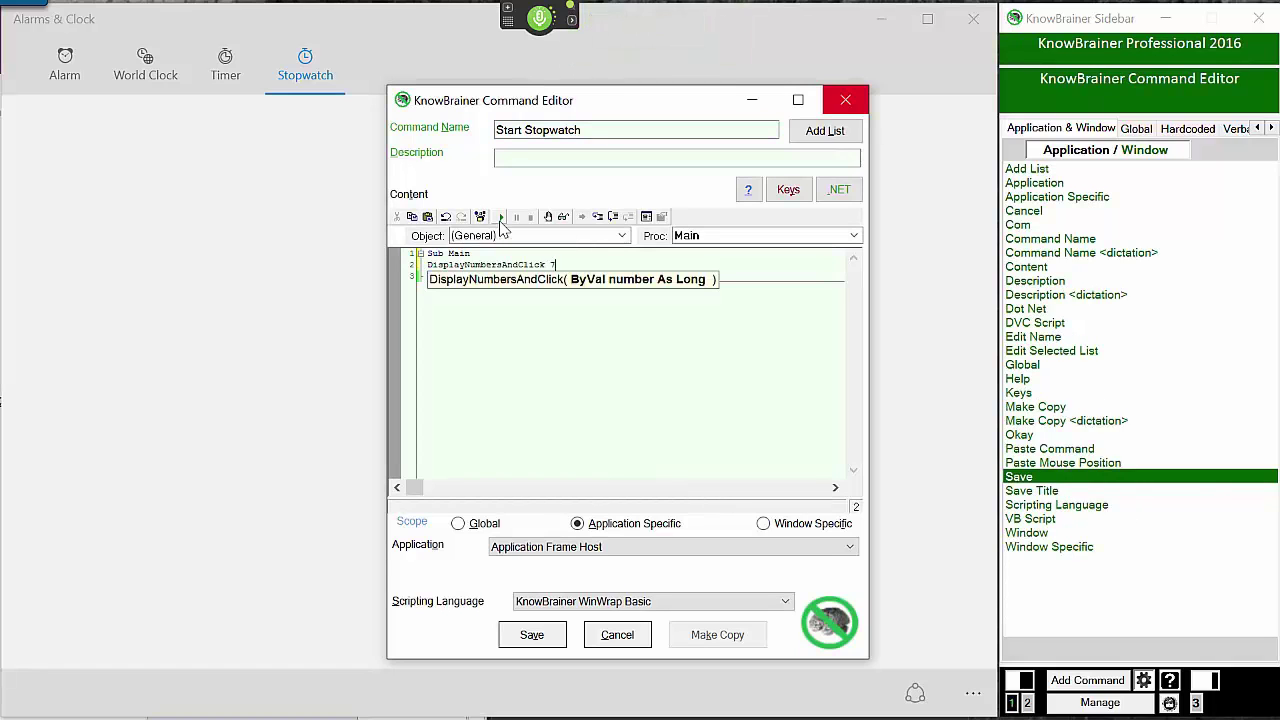
# - Add a Wait 1 line and a second DisplayNumbersAndClick line for the stopwatch's play control, and save the command
pyautogui.press('Return')
pyautogui.write('Wait 1')
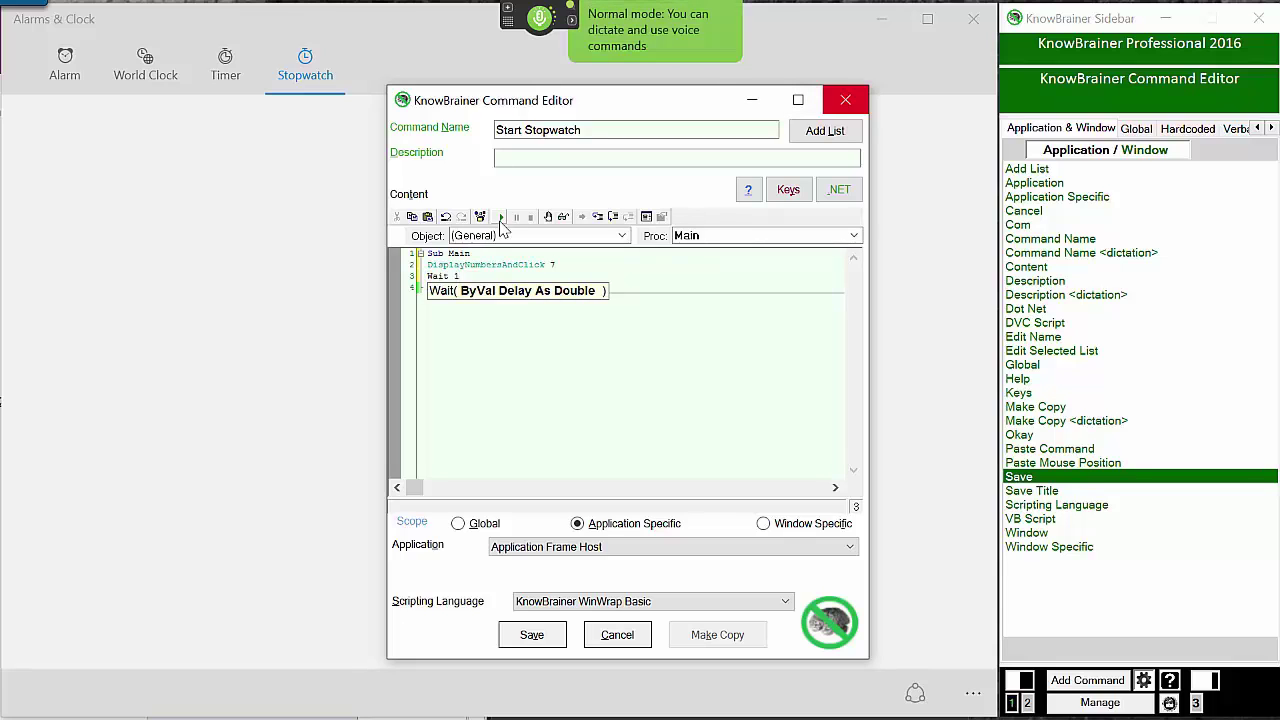
pyautogui.press('Return')
pyautogui.write('DisplayNumbersAndClick 3')
pyautogui.hotkey('alt', 's')
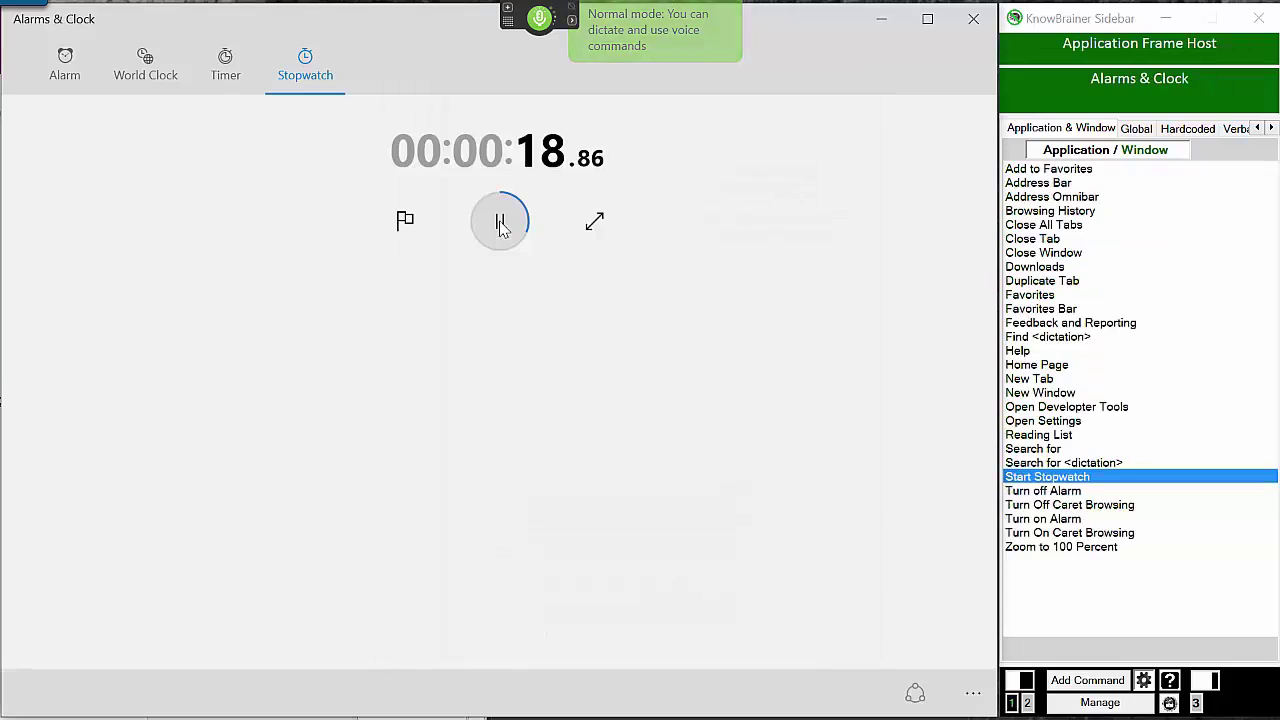
# - Pause the running stopwatch and create an application-specific command named Reset
pyautogui.click(502, 226)
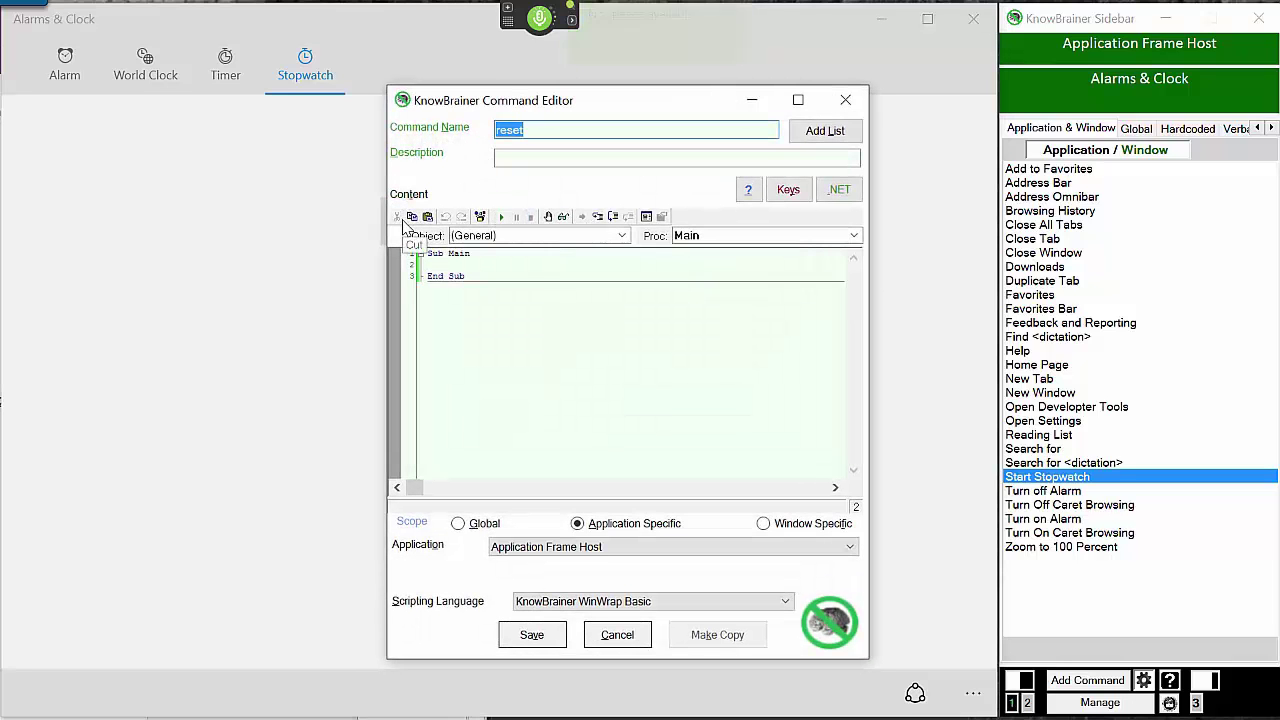
pyautogui.write('Reset')
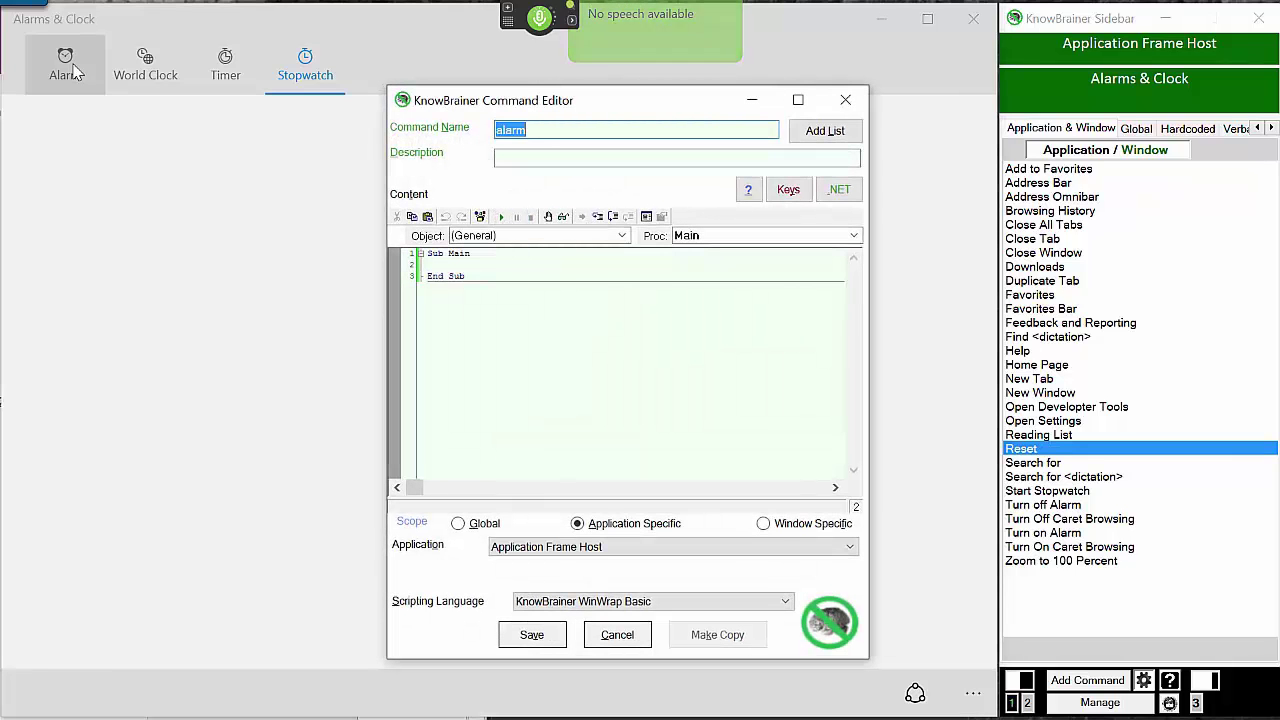
# - Create an application-specific command named Alarm, paste the copied script into its content, and save it
pyautogui.write('Alarm')
pyautogui.hotkey('alt', 't')
pyautogui.hotkey('ctrl', 'v')
pyautogui.hotkey('alt', 's')
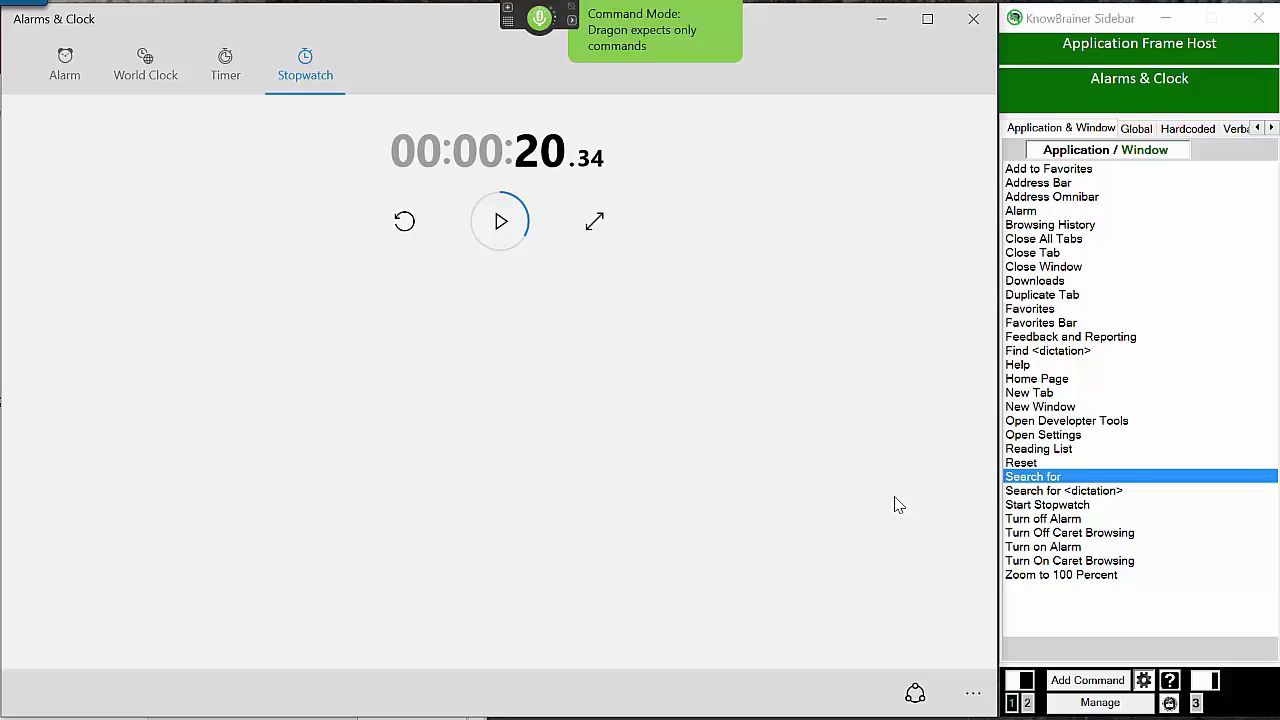
# - Run the Reset, Alarm and Start Stopwatch commands in sequence to test them in Alarms & Clock
pyautogui.click(404, 221)
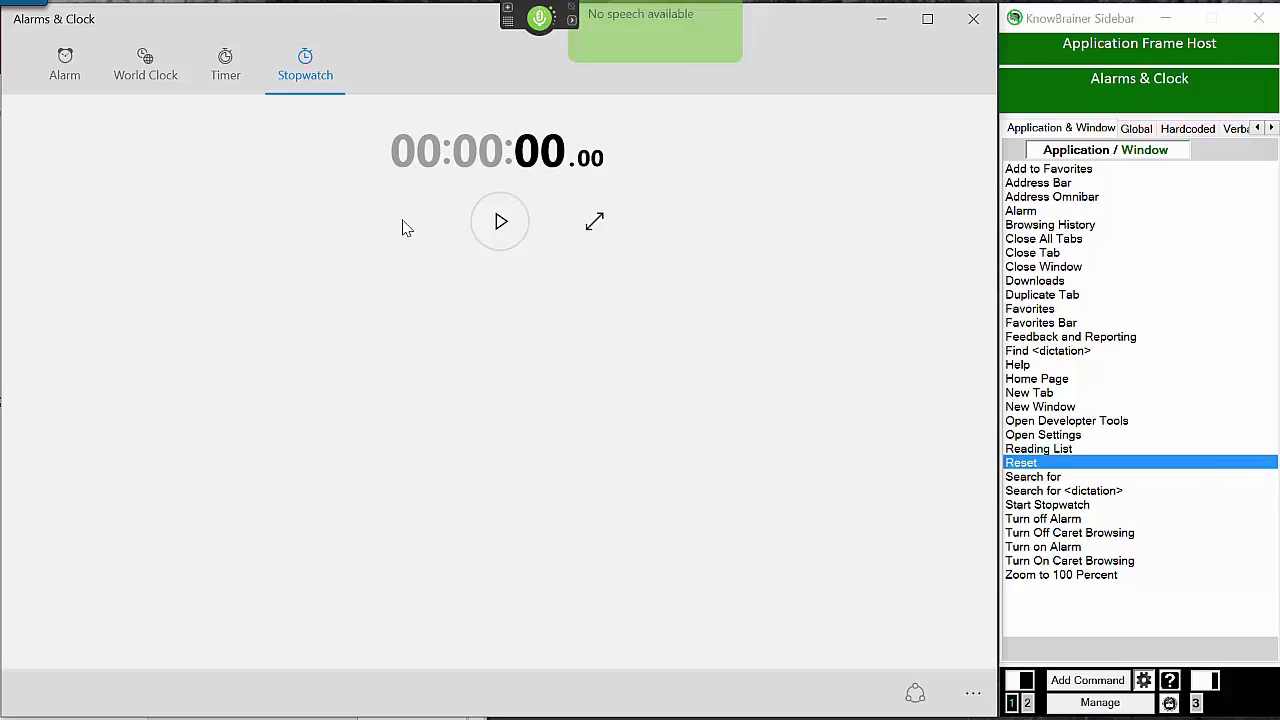
pyautogui.click(66, 66)
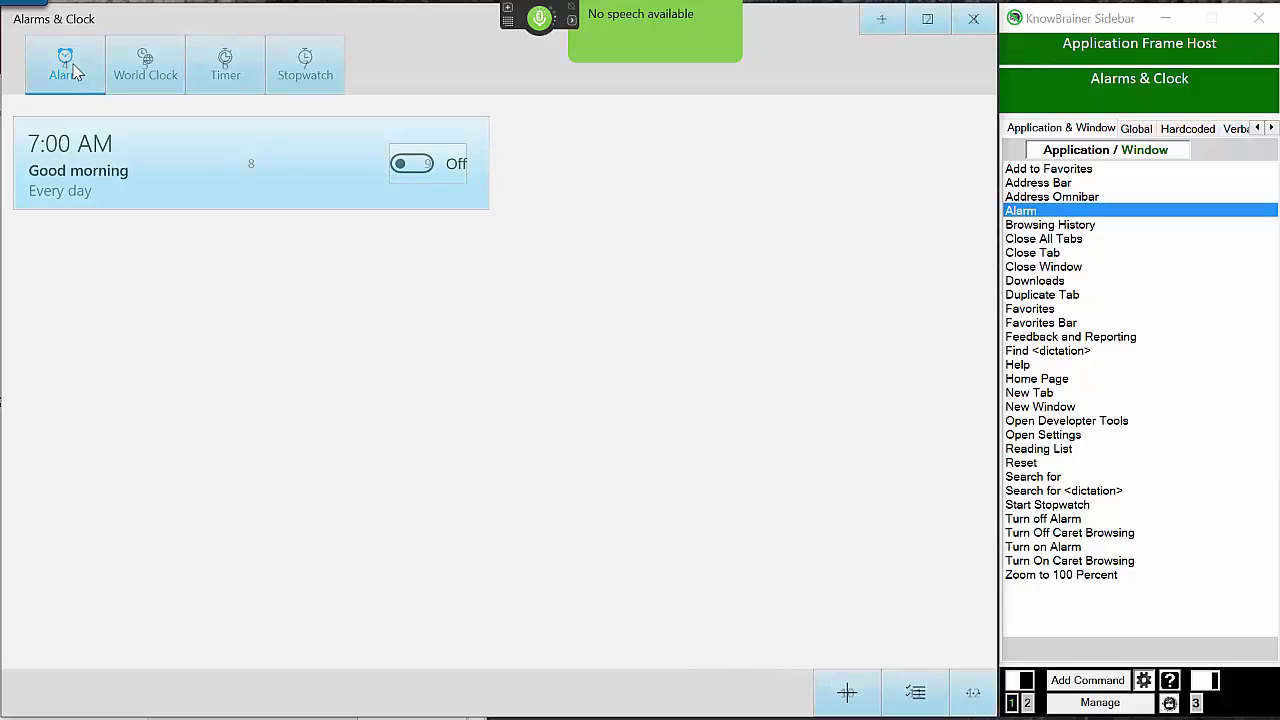
pyautogui.click(306, 66)
pyautogui.click(501, 221)
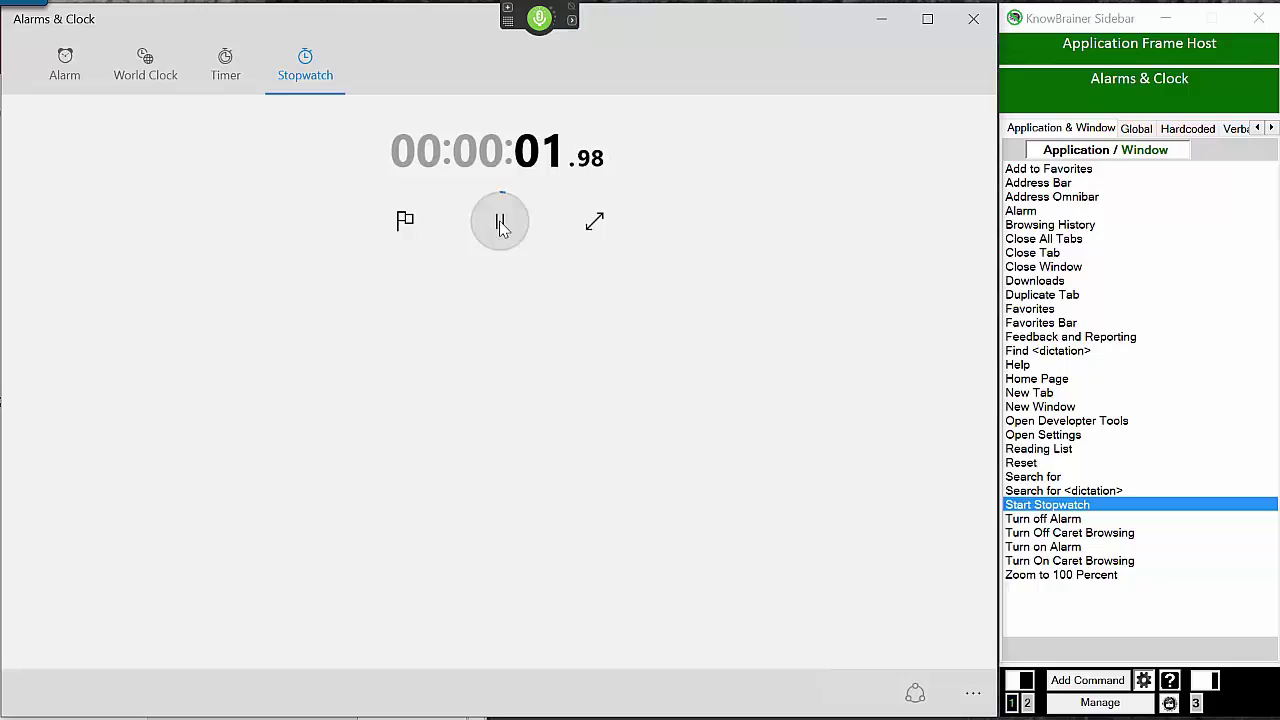